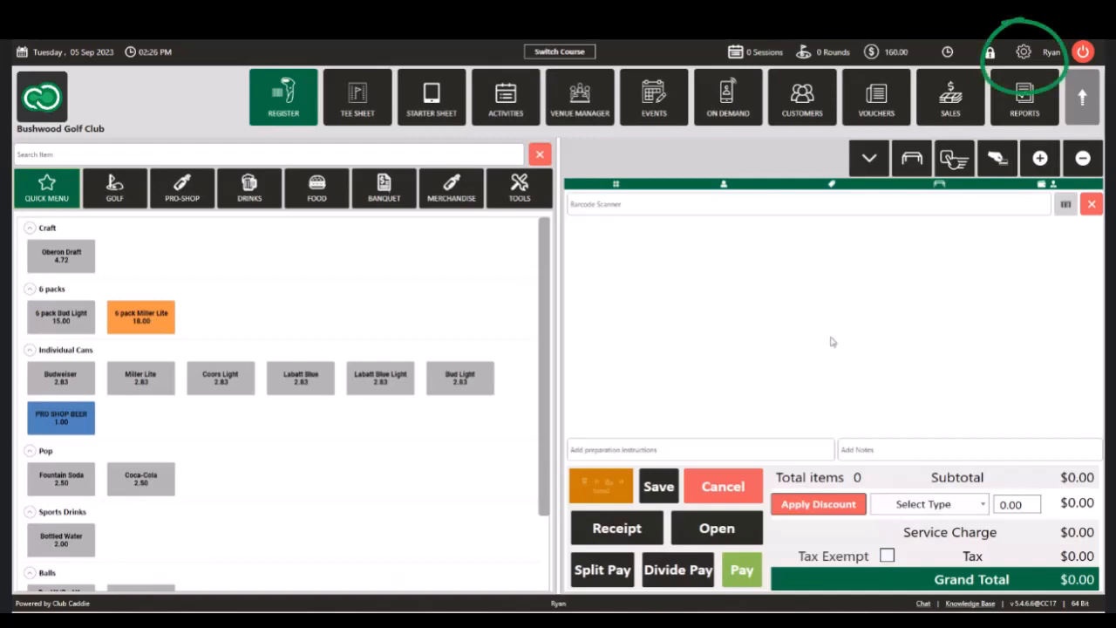
Step: Open the QuickBooks Online section of the QuickBooks integration settings and start the connection to QuickBooks
{"action": "left_click", "coordinate": [1028, 56]}
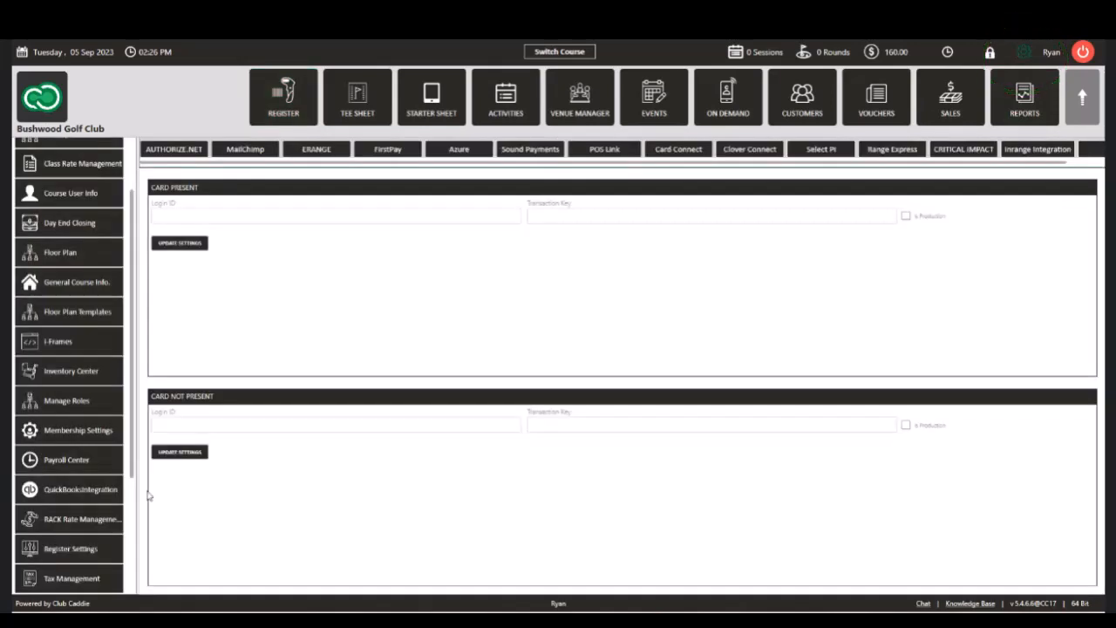
{"action": "left_click", "coordinate": [96, 494]}
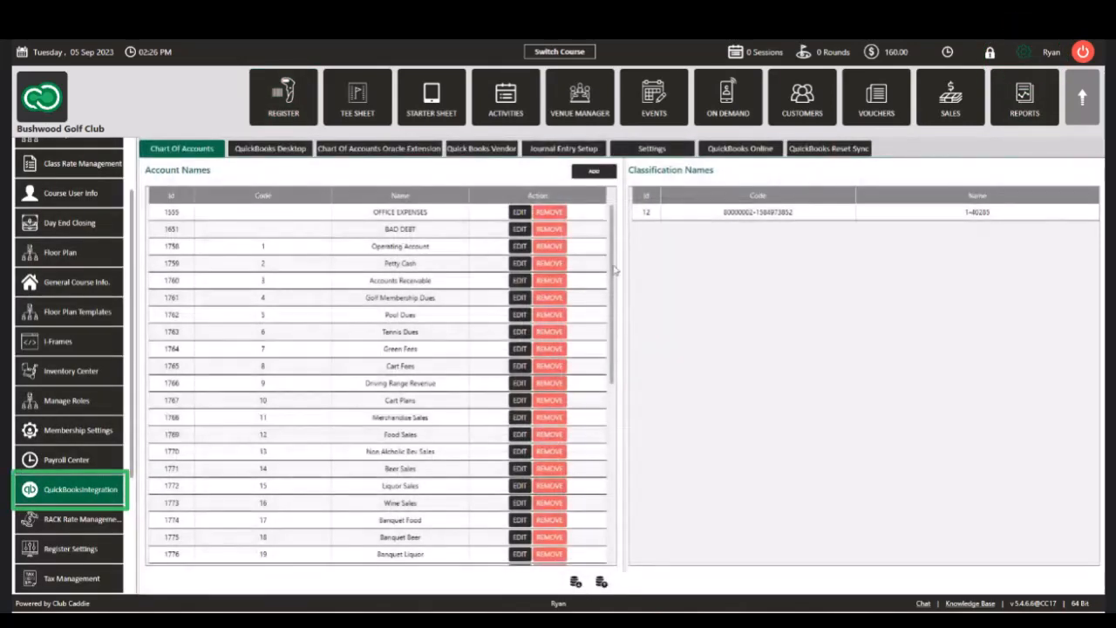
{"action": "left_click", "coordinate": [720, 150]}
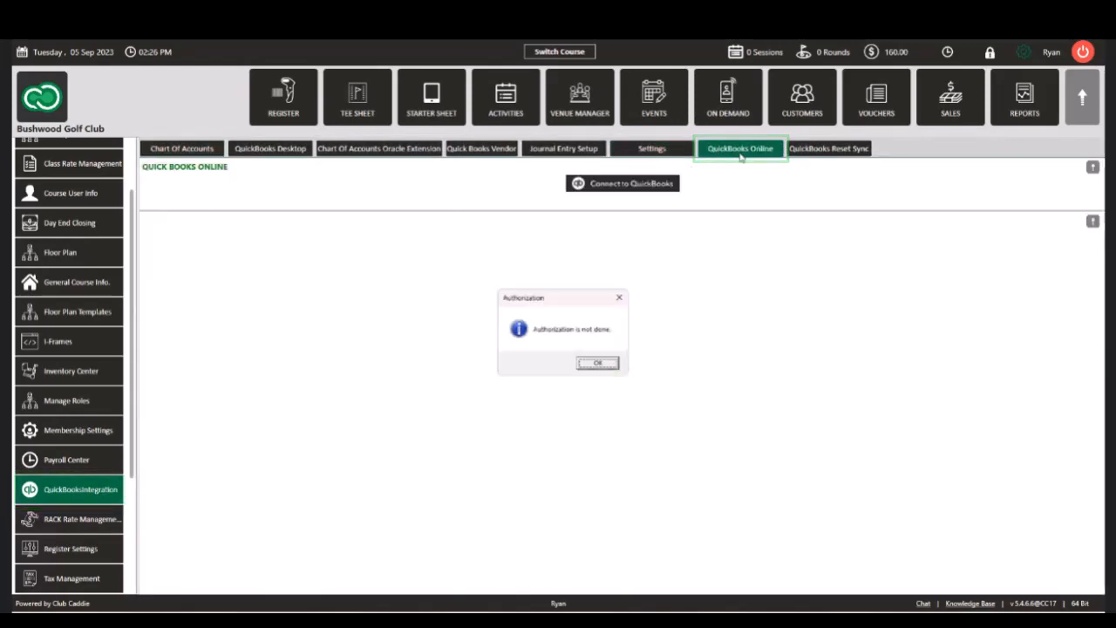
{"action": "left_click", "coordinate": [601, 365]}
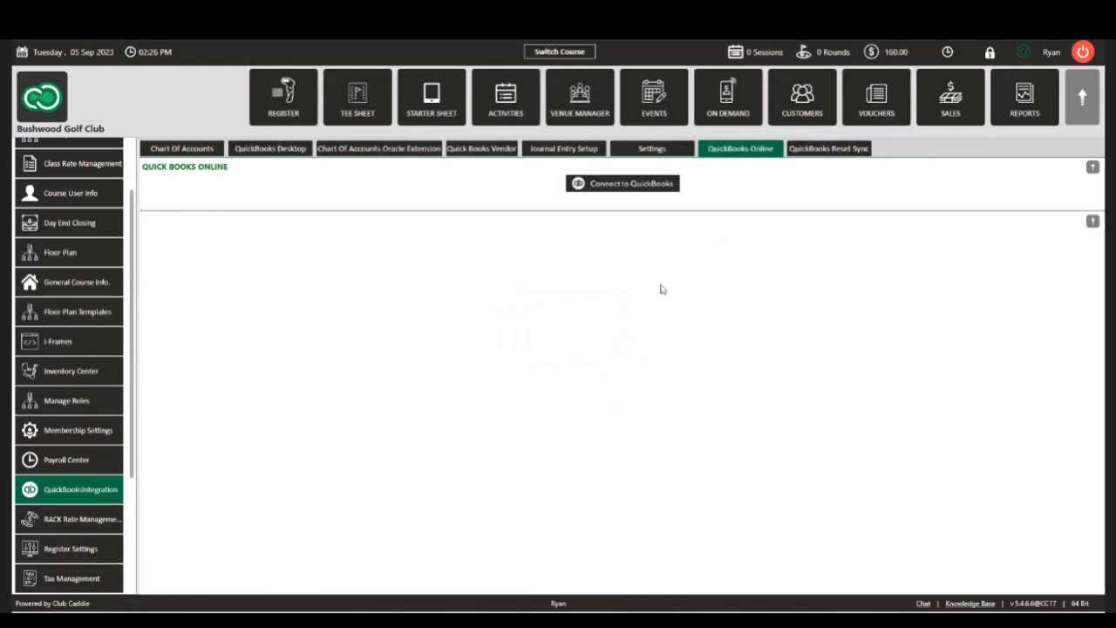
{"action": "left_click", "coordinate": [625, 185]}
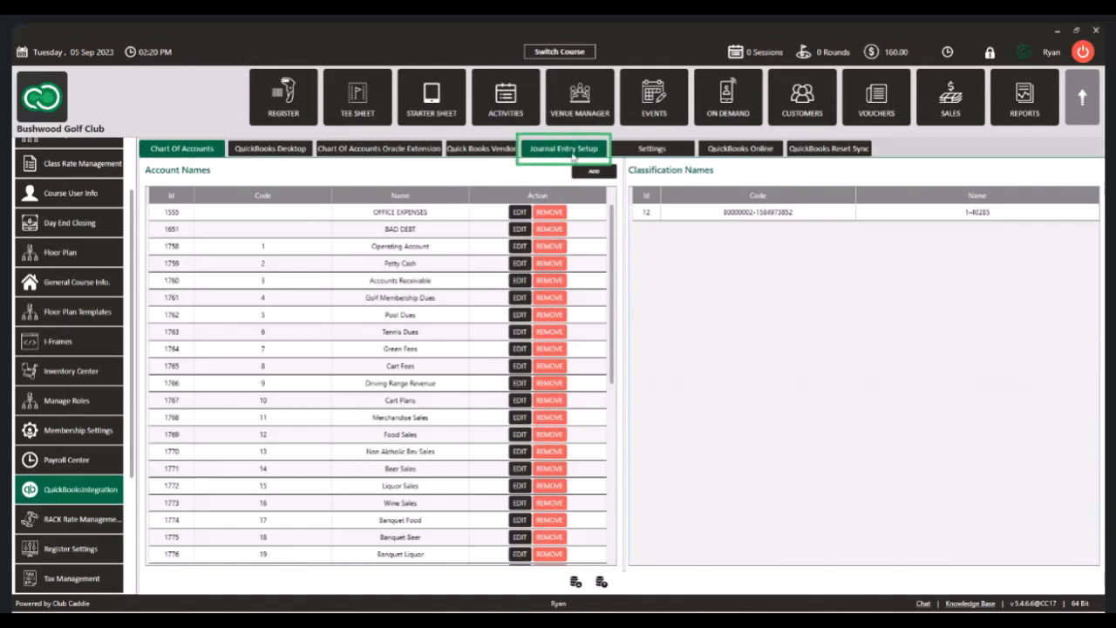
Step: In the journal entry setup, save a Cash Payments transaction entry with debit account 1 - Operating Account and memo "Total cash collected"
{"action": "left_click", "coordinate": [579, 153]}
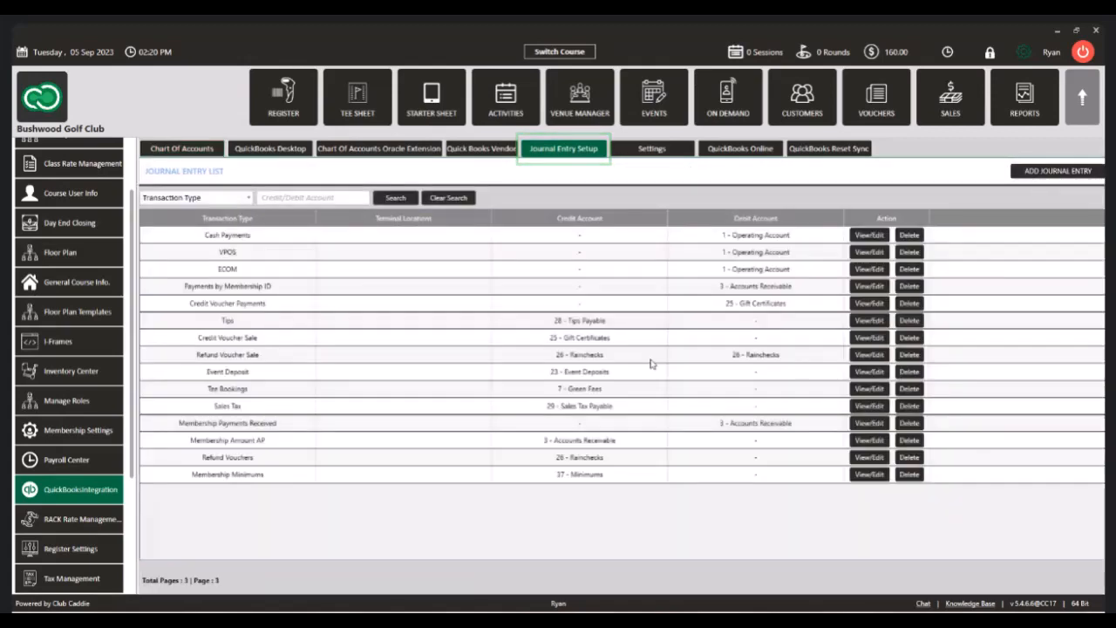
{"action": "left_click", "coordinate": [258, 201]}
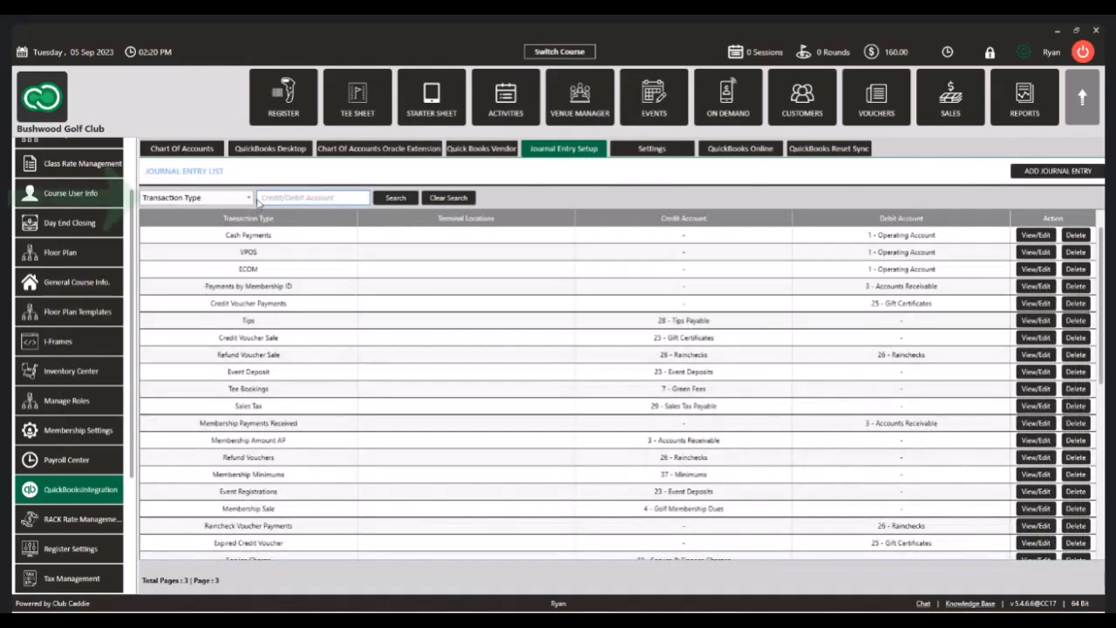
{"action": "left_click", "coordinate": [250, 199]}
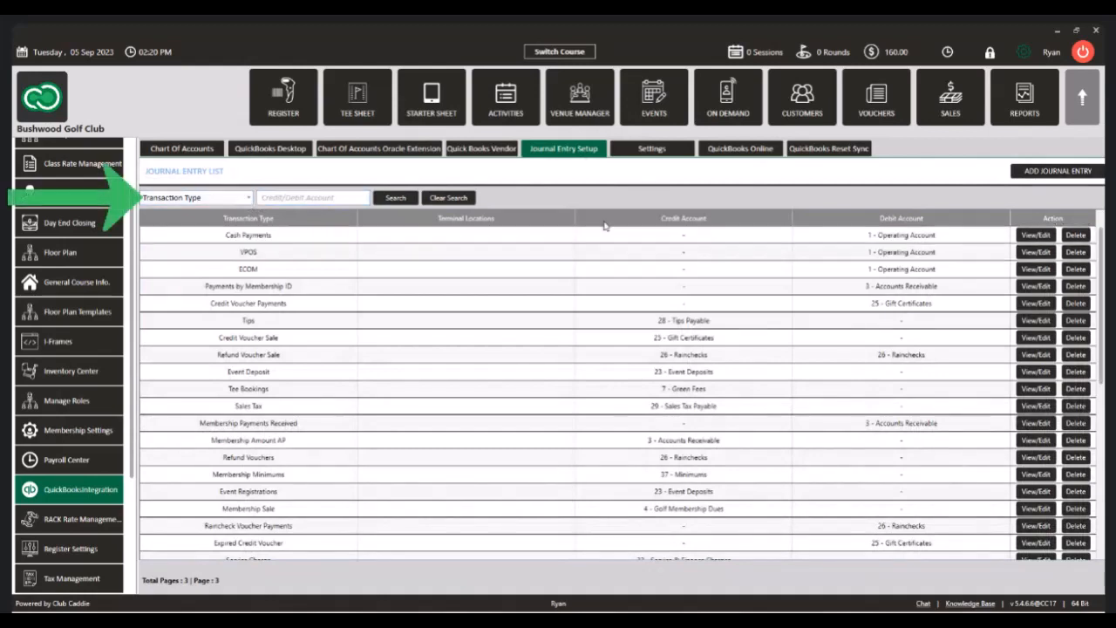
{"action": "left_click", "coordinate": [1058, 171]}
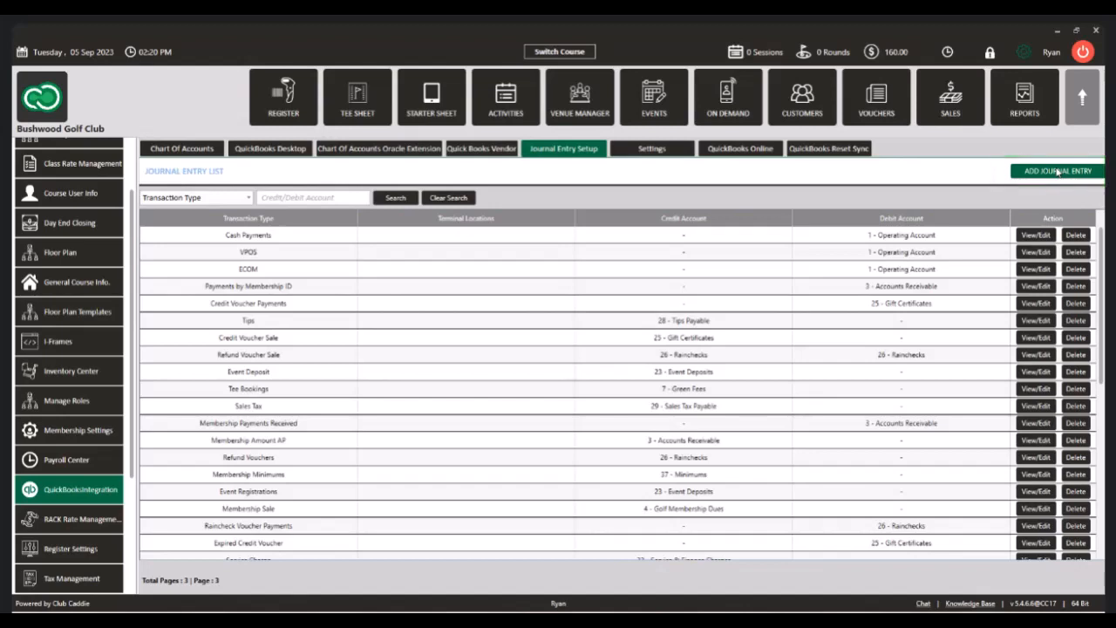
{"action": "left_click", "coordinate": [1058, 172]}
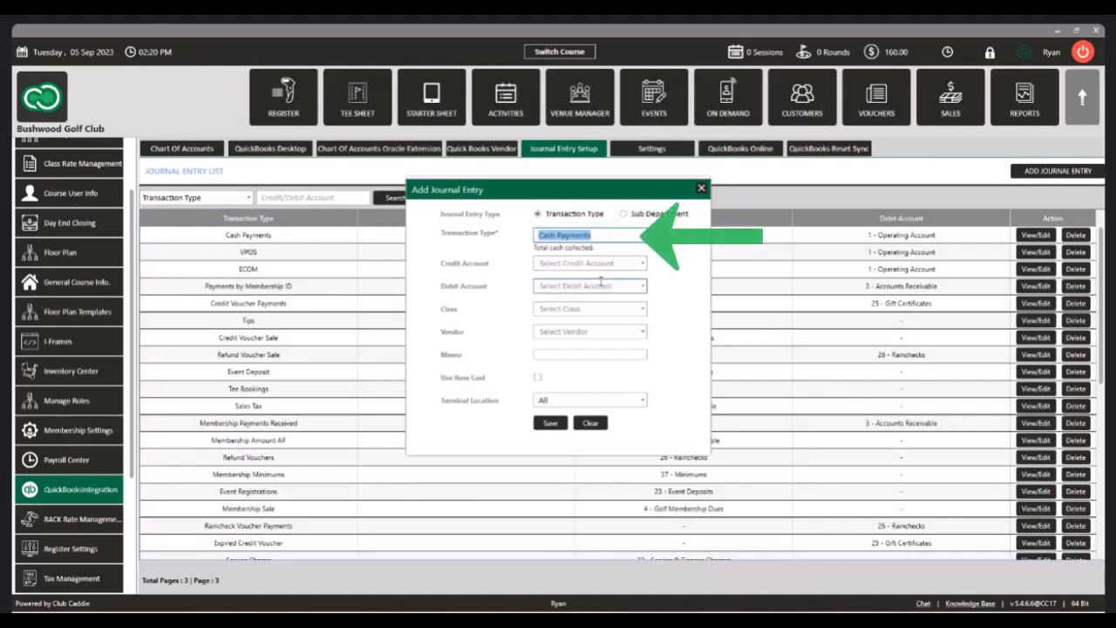
{"action": "left_click", "coordinate": [642, 286]}
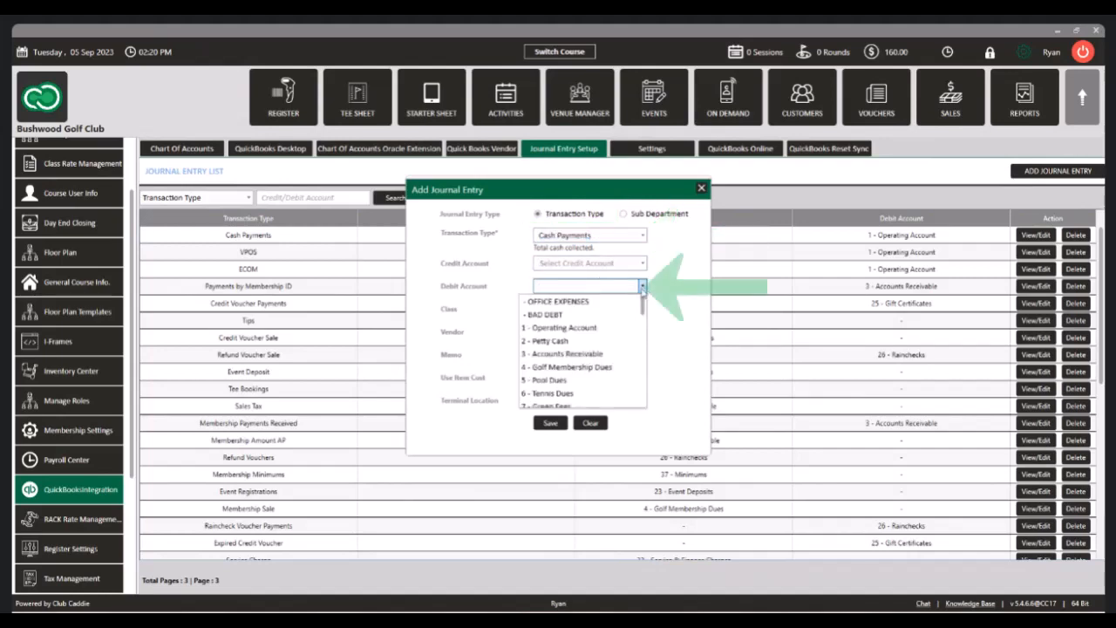
{"action": "left_click", "coordinate": [616, 330]}
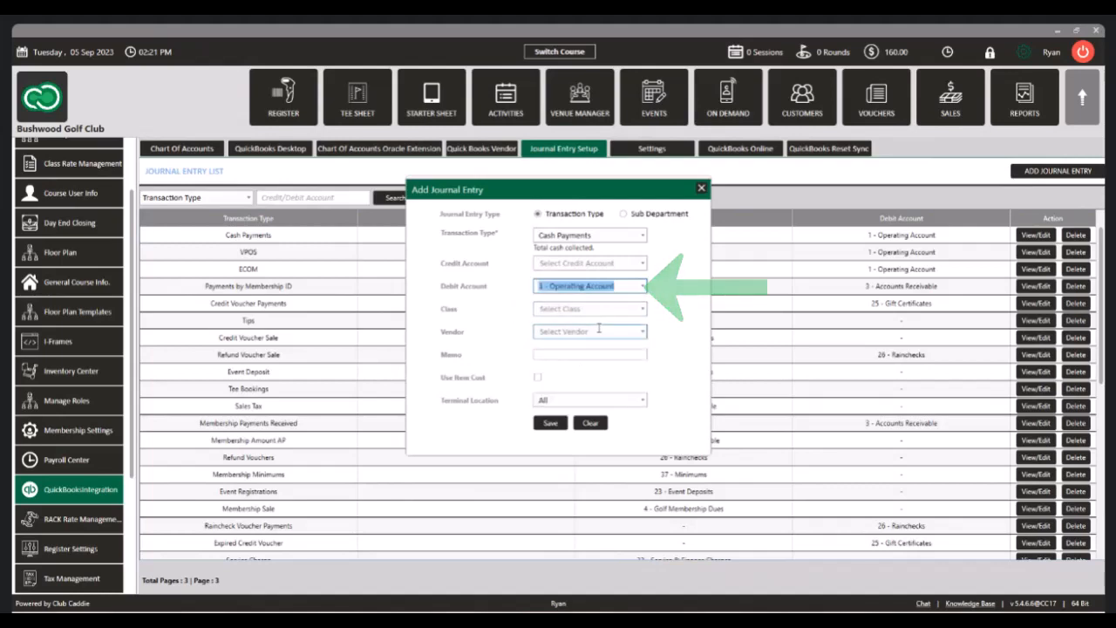
{"action": "left_click", "coordinate": [592, 352]}
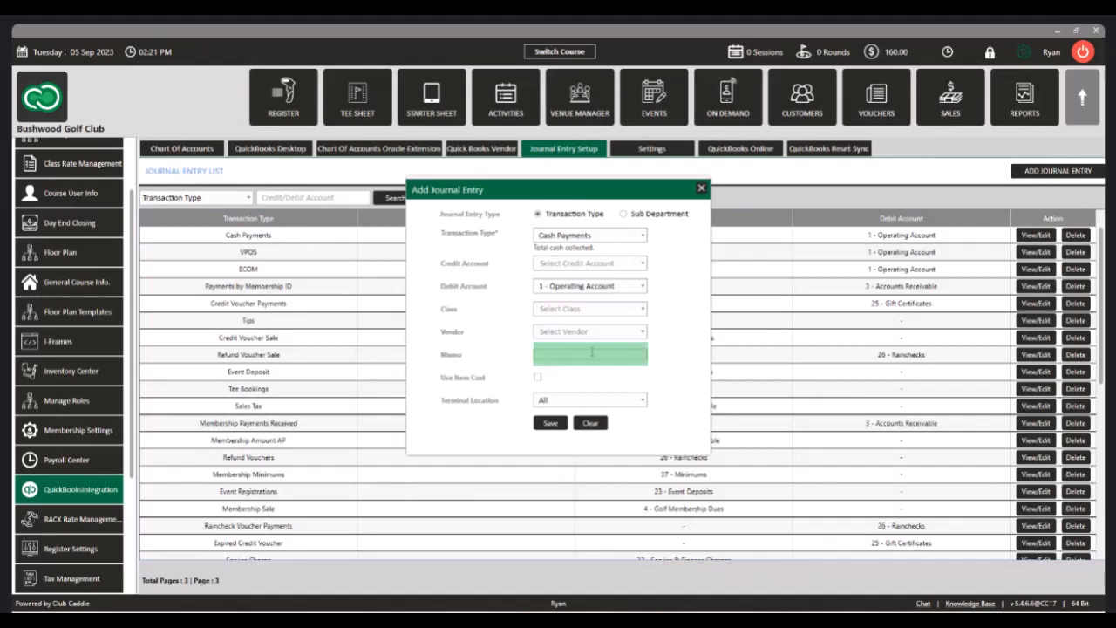
{"action": "type", "text": "Total cash collected"}
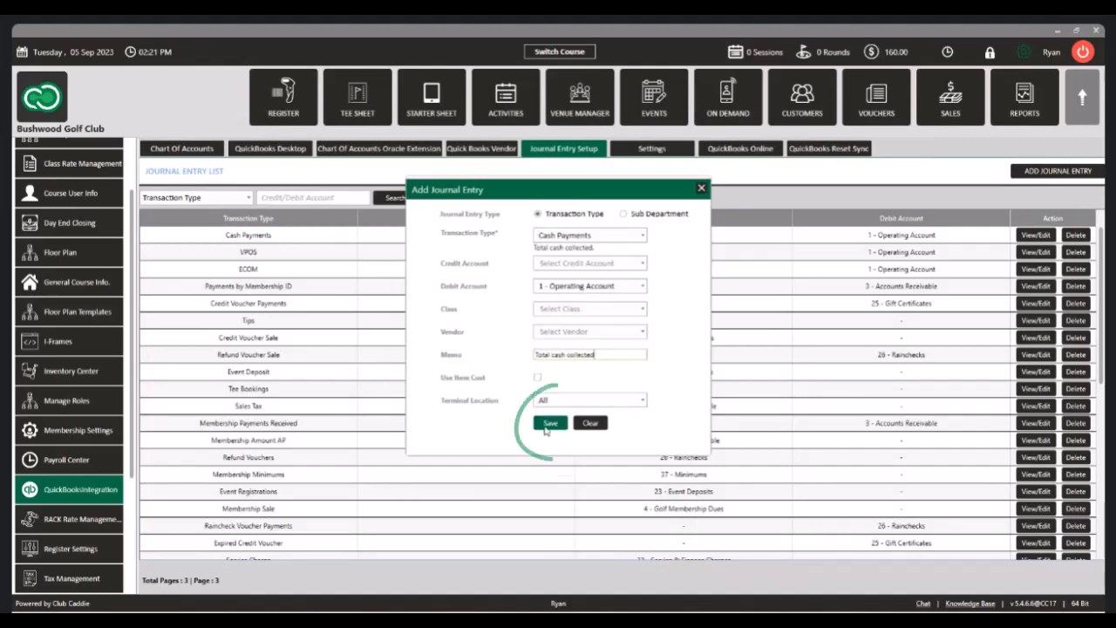
{"action": "left_click", "coordinate": [551, 423]}
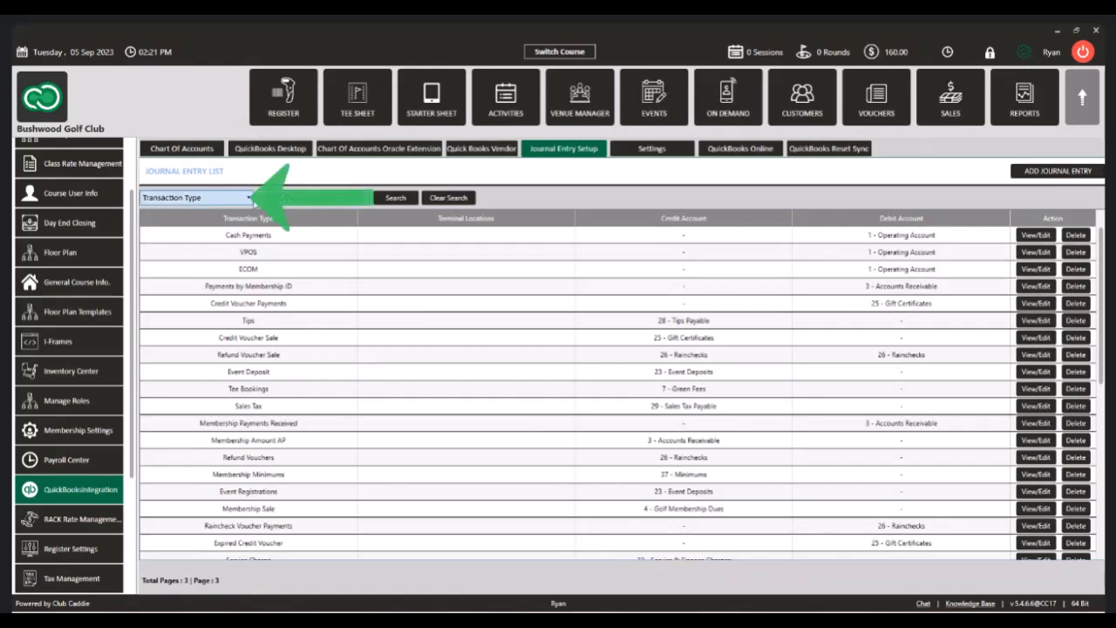
Step: Switch the journal entry list to show entries by Sub Department
{"action": "left_click", "coordinate": [251, 201]}
{"action": "left_click", "coordinate": [224, 226]}
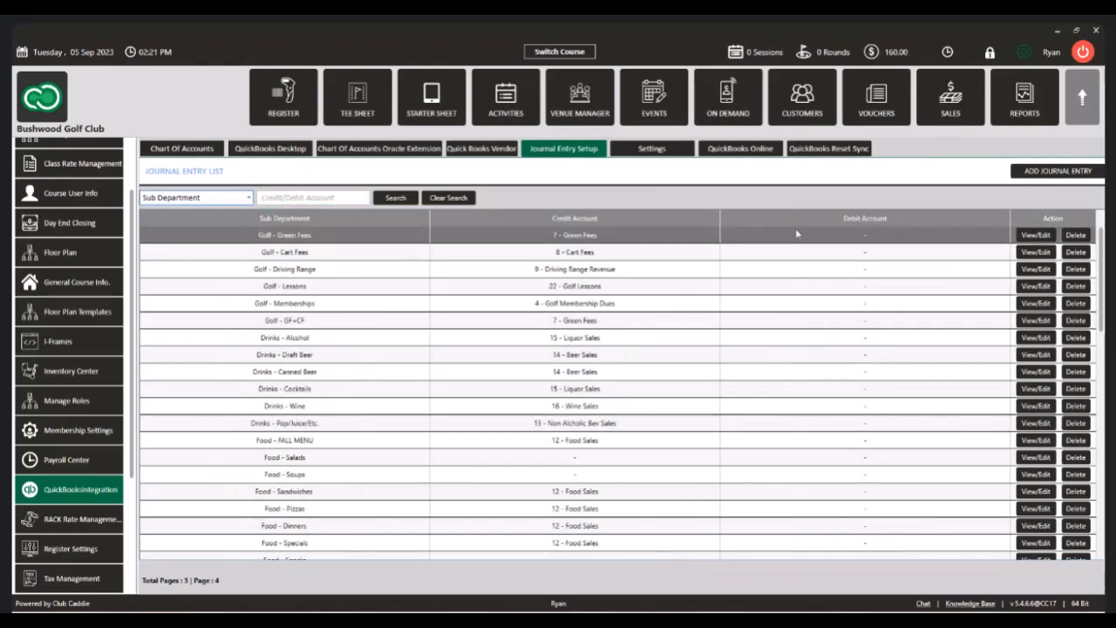
Step: Fill in a Sub Department journal entry for Golf - Green Fees with credit account 7 - Green Fees and memo "Golf - Green Fees", and close it unsaved
{"action": "left_click", "coordinate": [1028, 173]}
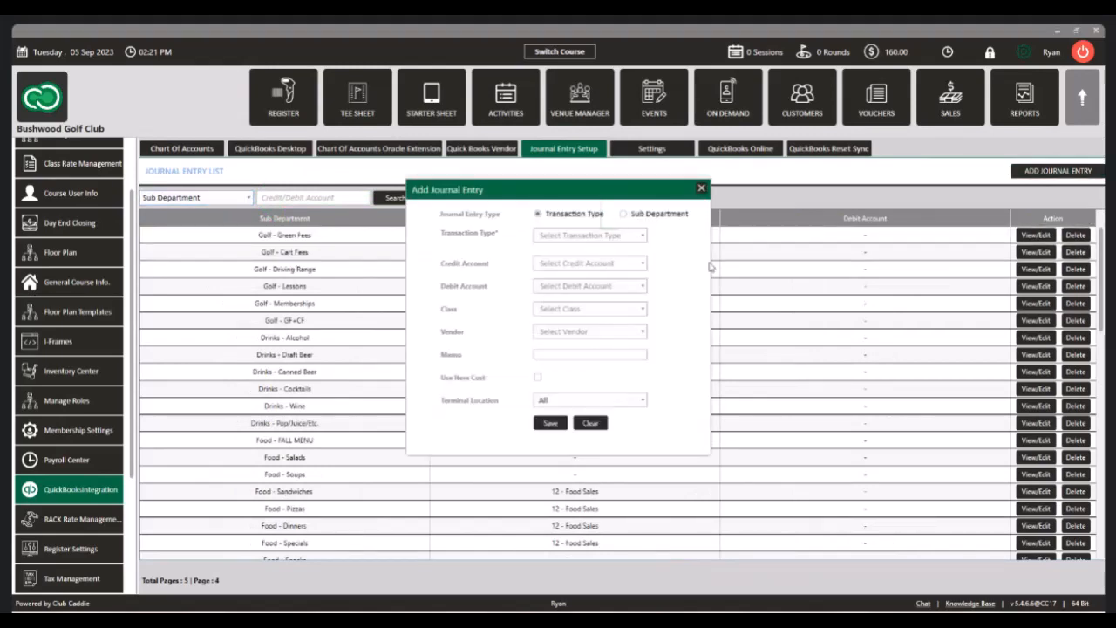
{"action": "left_click", "coordinate": [648, 217]}
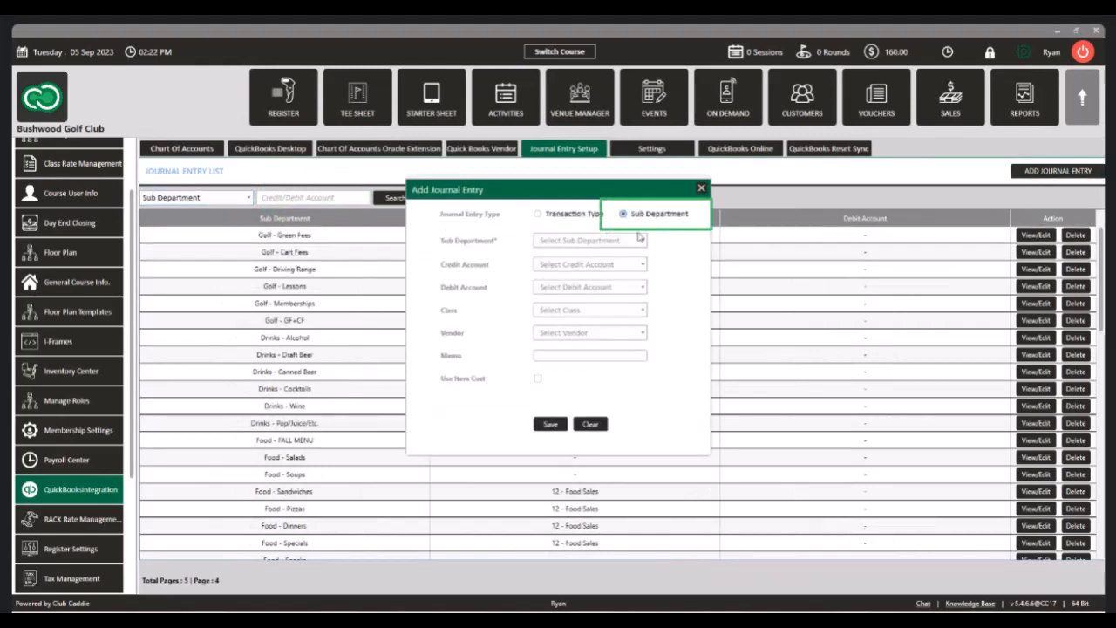
{"action": "left_click", "coordinate": [610, 240]}
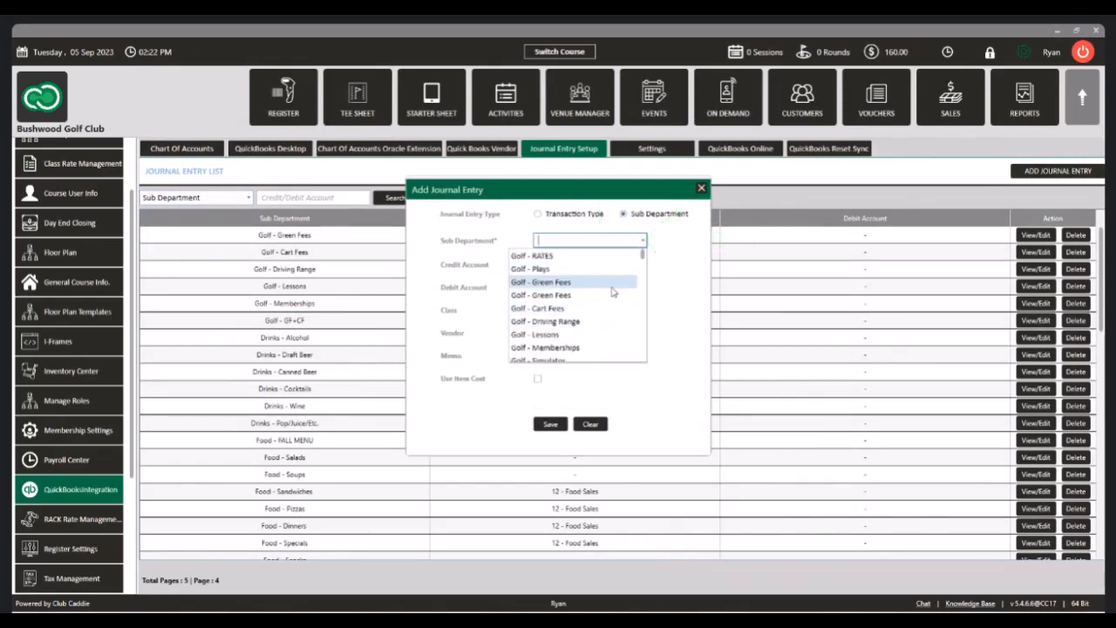
{"action": "left_click", "coordinate": [612, 288]}
{"action": "left_click", "coordinate": [611, 264]}
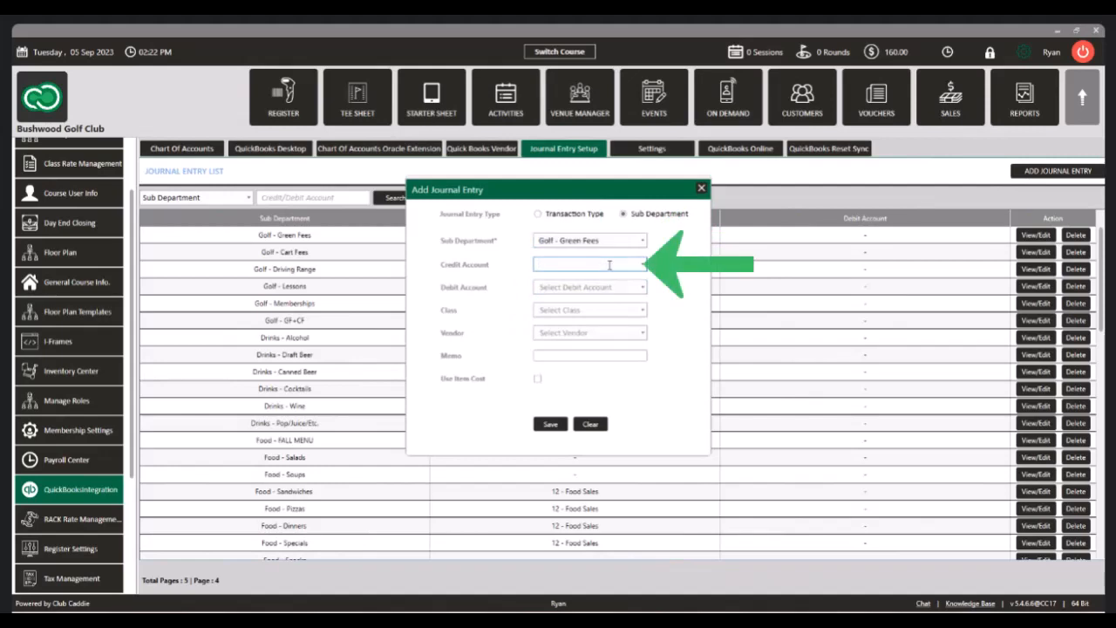
{"action": "type", "text": "Green"}
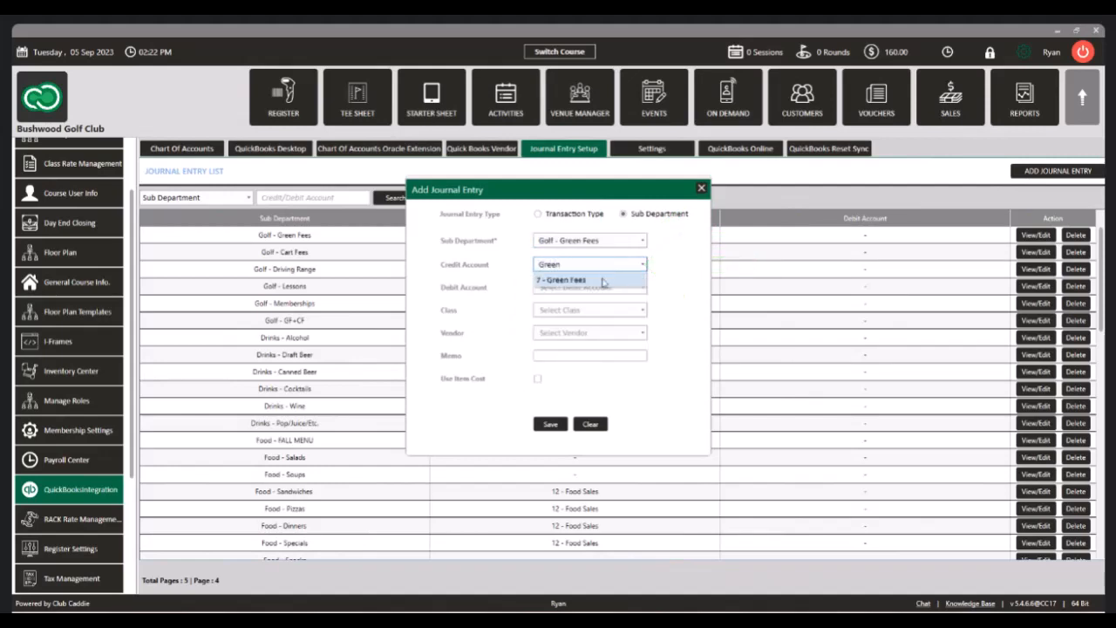
{"action": "left_click", "coordinate": [606, 280]}
{"action": "left_click", "coordinate": [593, 356]}
{"action": "type", "text": "Gol"}
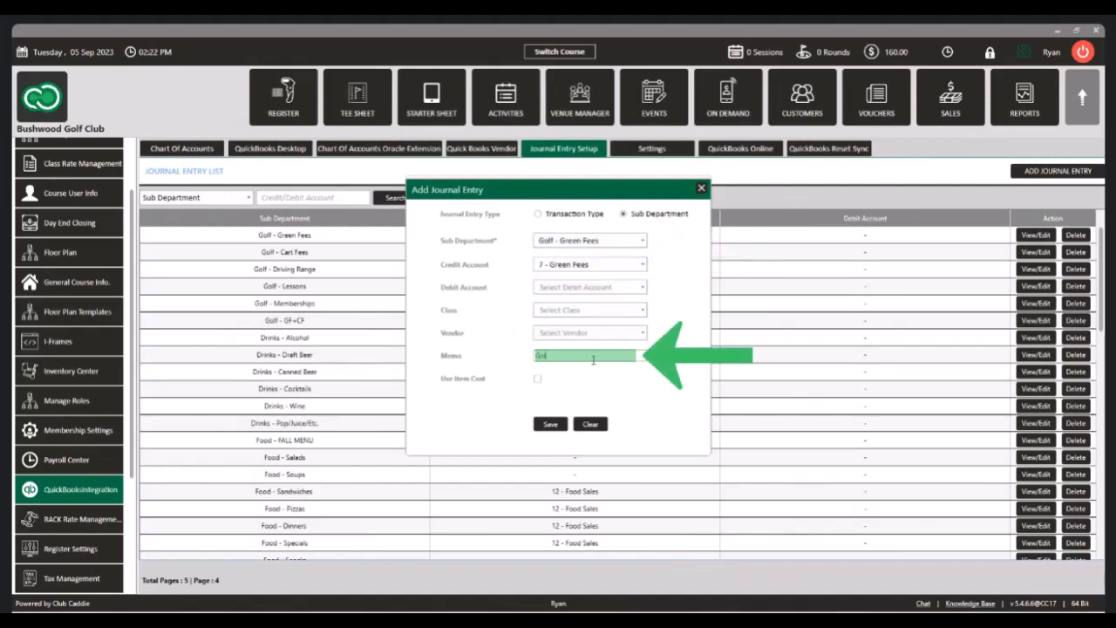
{"action": "type", "text": "f - Green Fees"}
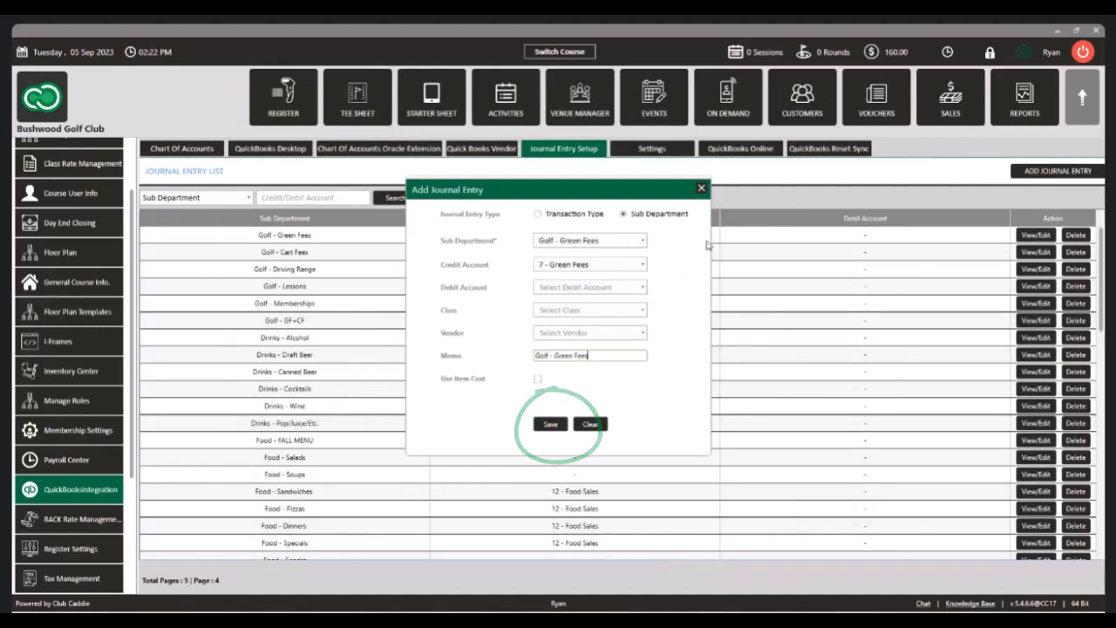
{"action": "left_click", "coordinate": [703, 190]}
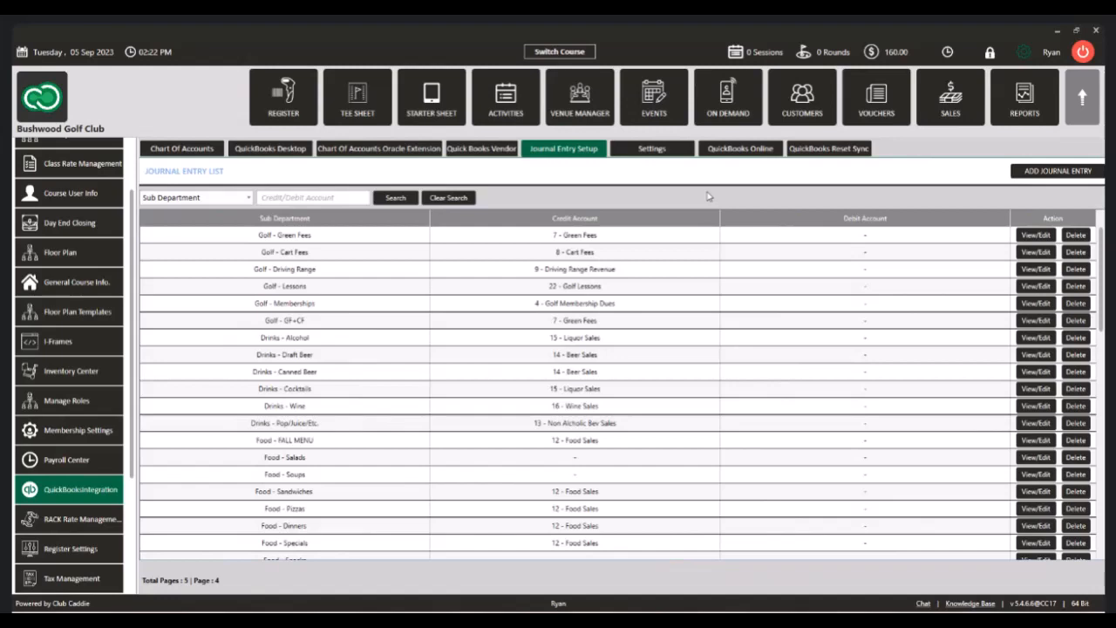
Step: Review the chart of account assignments for the club voucher types and custom payment methods in the register settings
{"action": "left_click", "coordinate": [58, 550]}
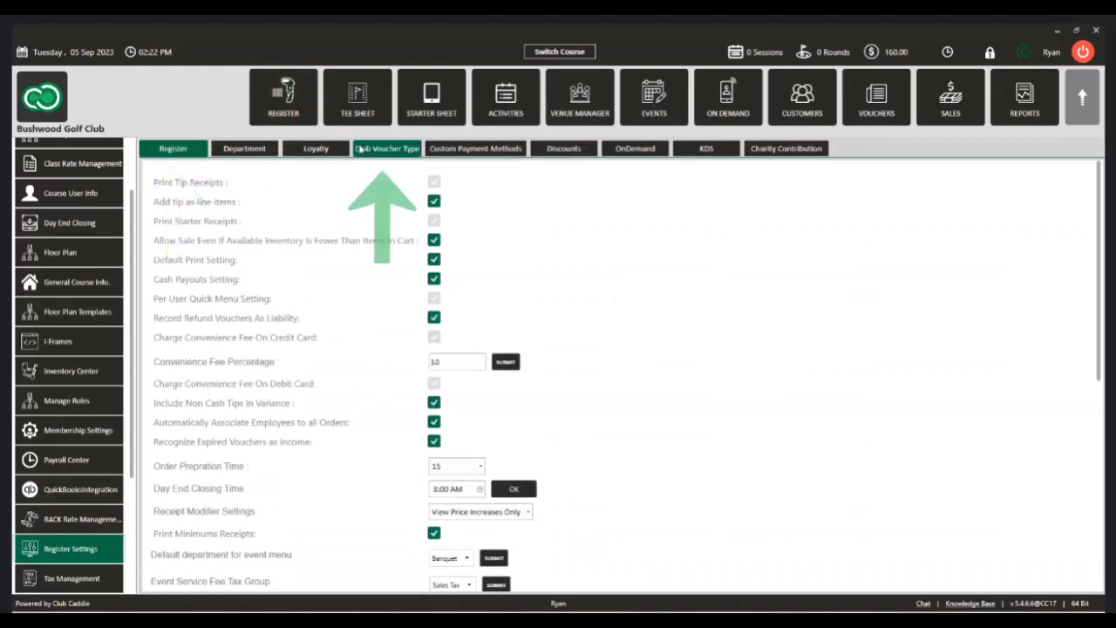
{"action": "left_click", "coordinate": [363, 150]}
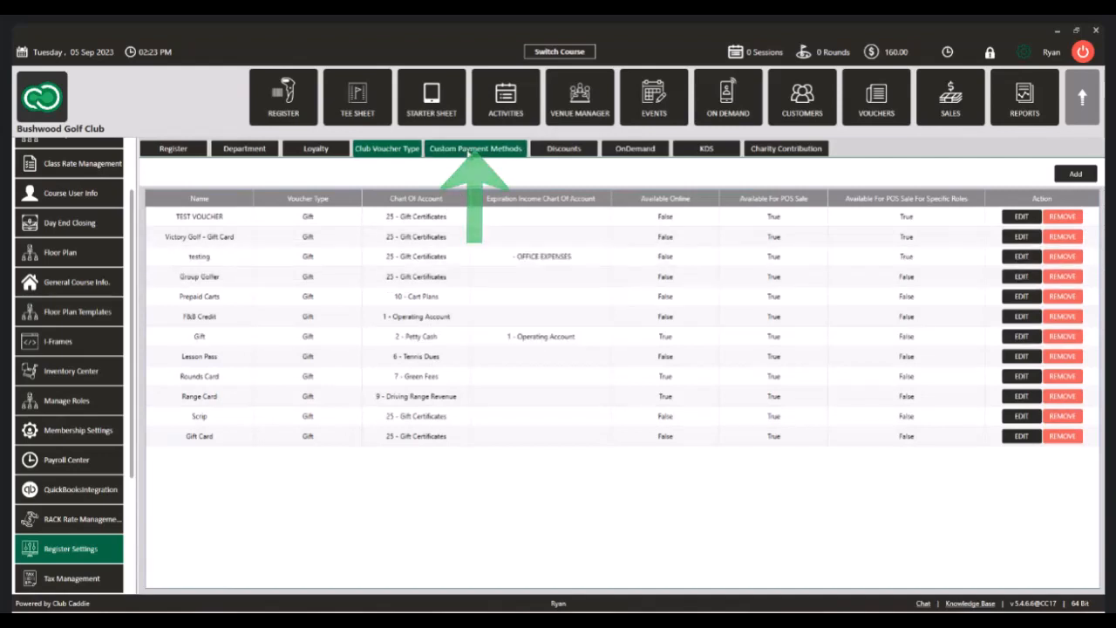
{"action": "left_click", "coordinate": [468, 150]}
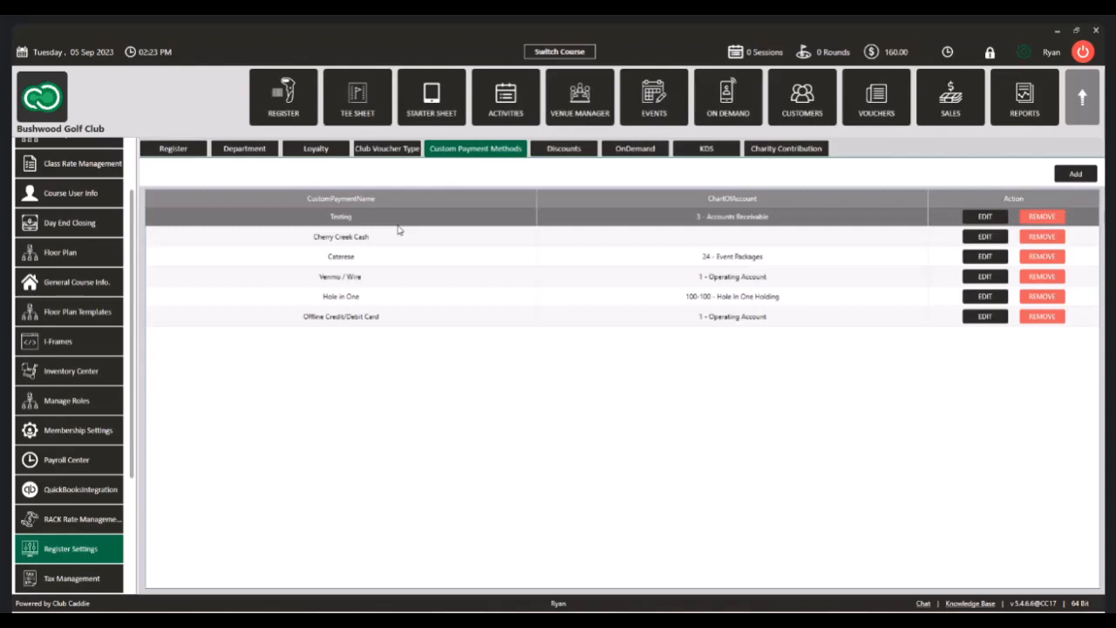
Step: In the QuickBooks Online integration, set both the from and to dates of the sync to 9/4/2023
{"action": "left_click", "coordinate": [102, 502]}
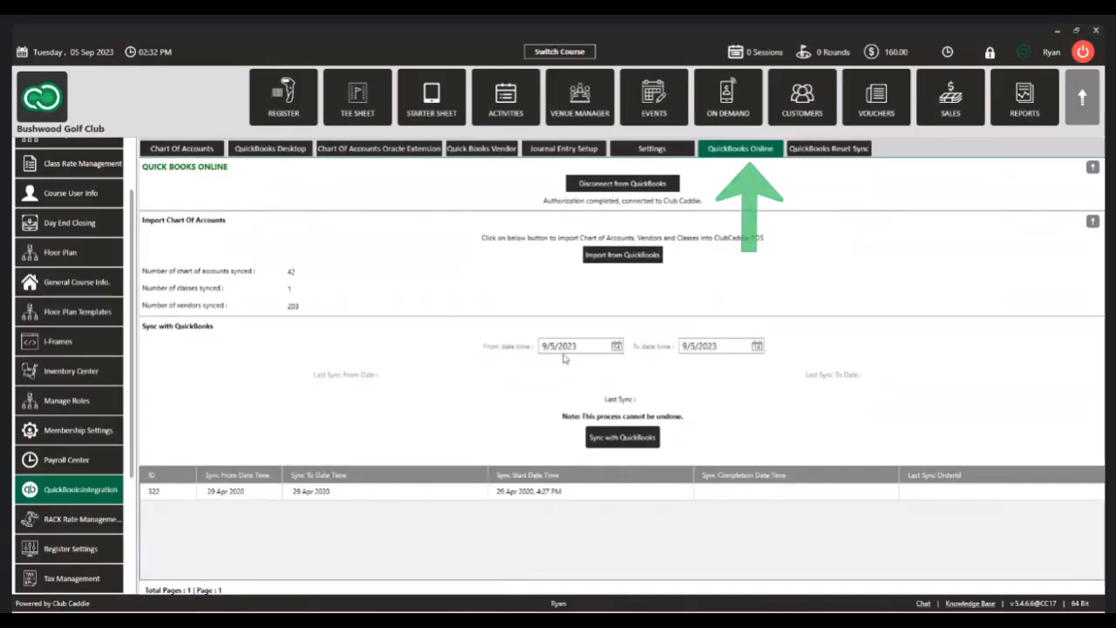
{"action": "left_click", "coordinate": [618, 346]}
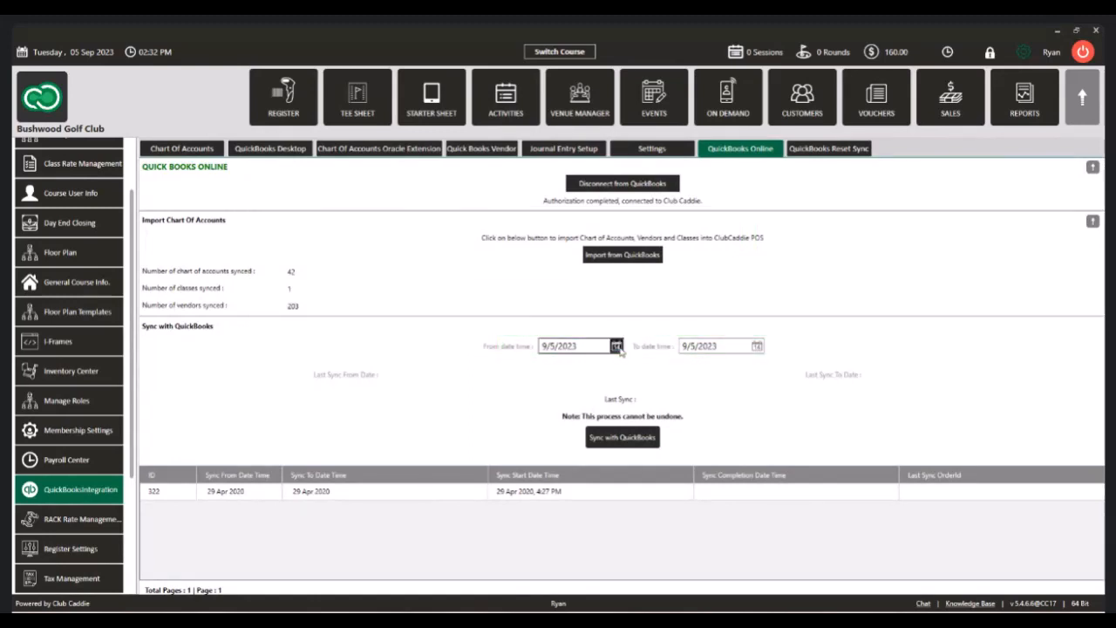
{"action": "left_click", "coordinate": [550, 406]}
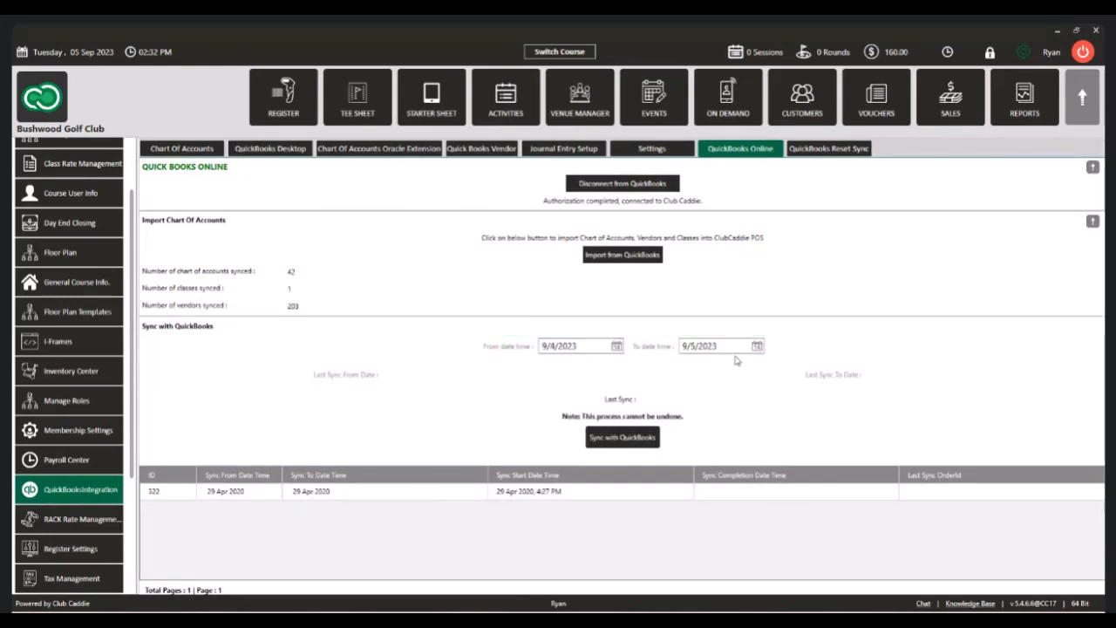
{"action": "left_click", "coordinate": [757, 346]}
{"action": "left_click", "coordinate": [689, 406]}
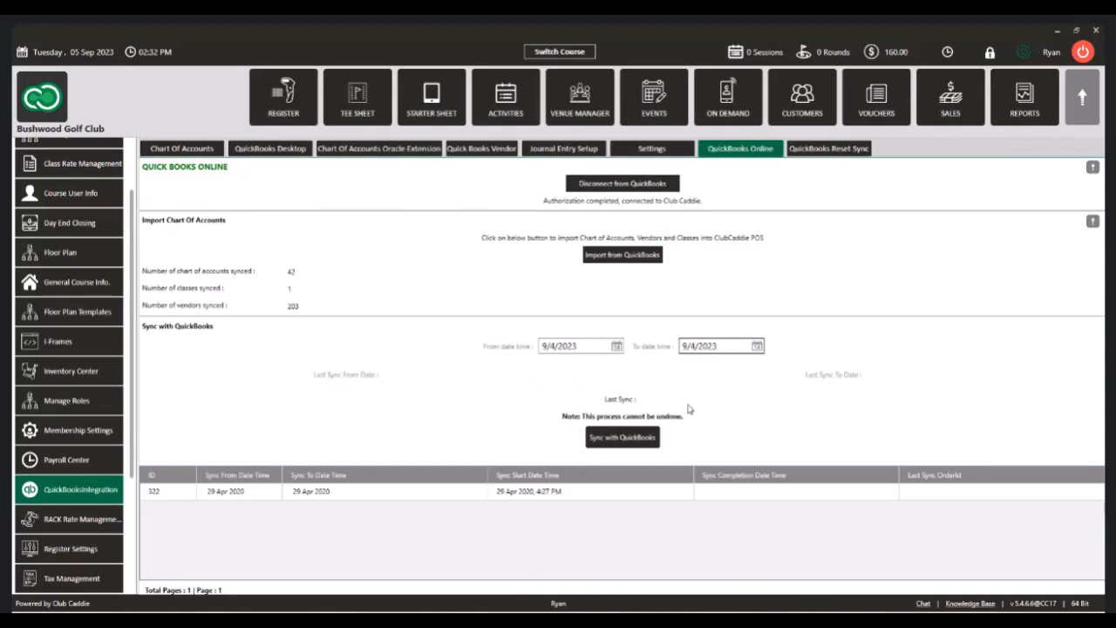